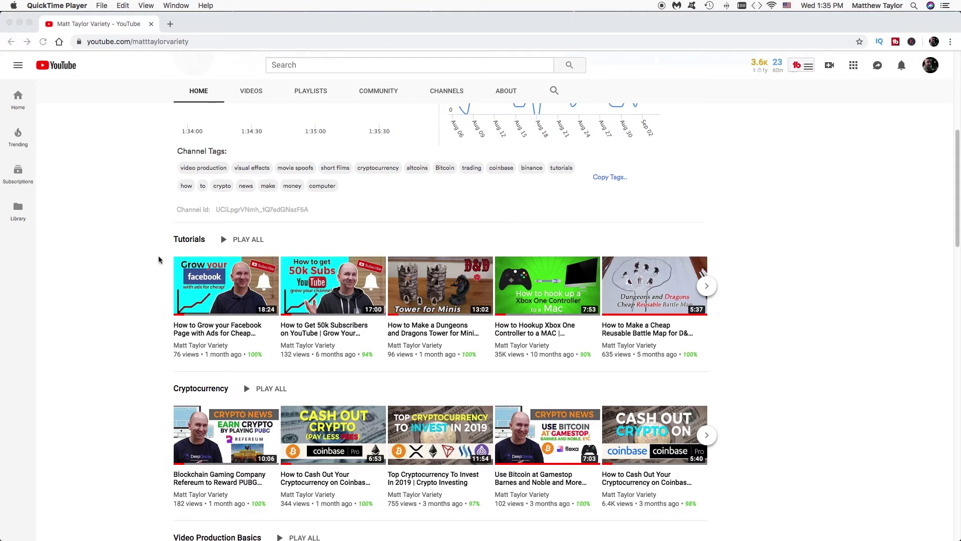
Open the channel for customization and go to its list of created playlists.
scroll(151, 259, down, 15)
scroll(152, 262, up, 20)
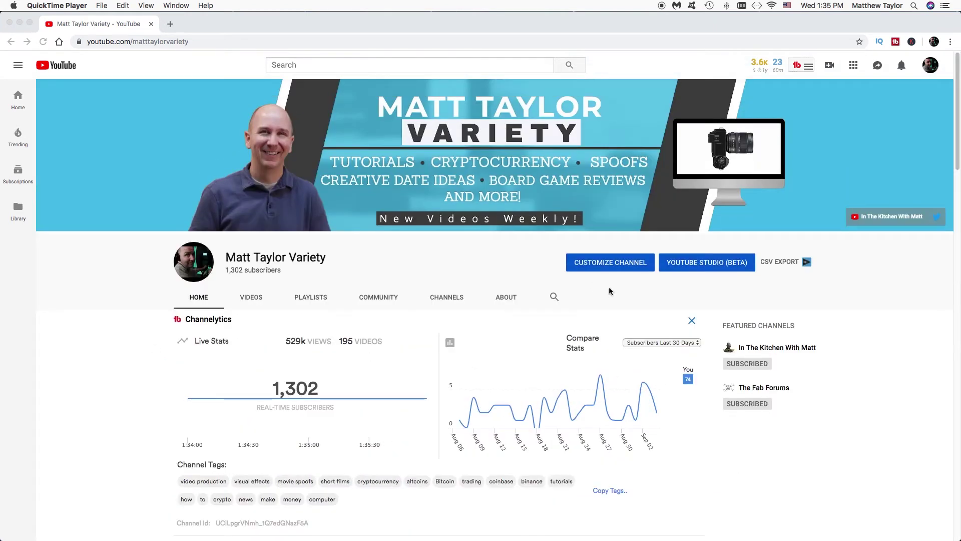
click(606, 271)
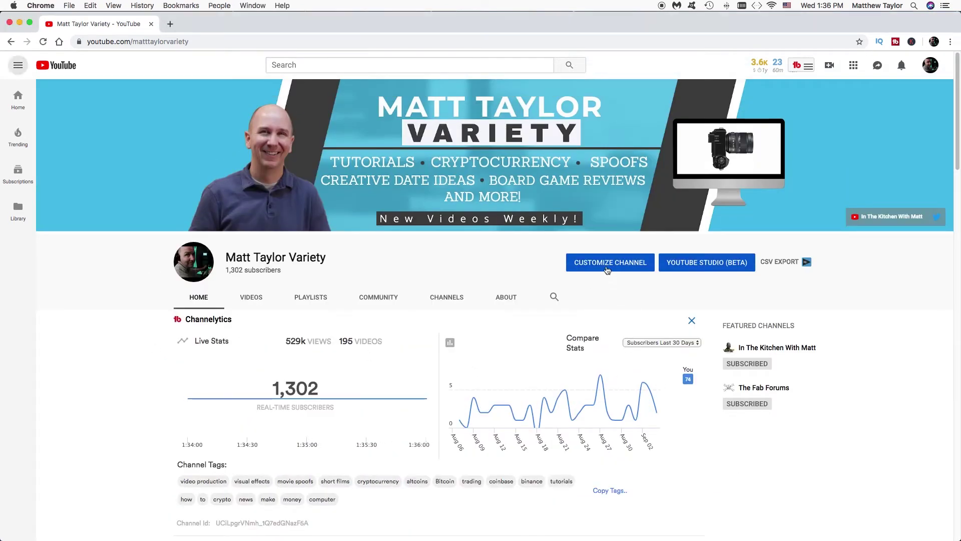
click(607, 270)
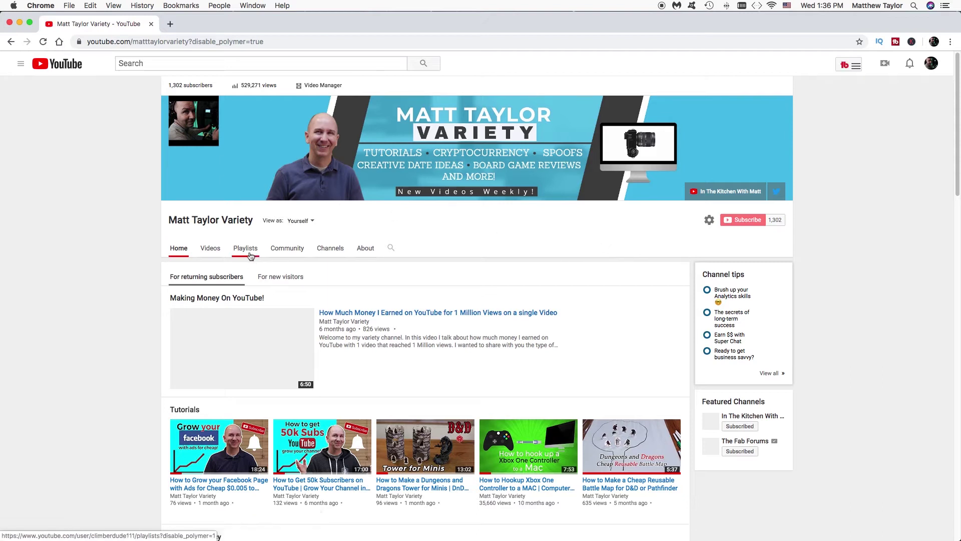
click(249, 250)
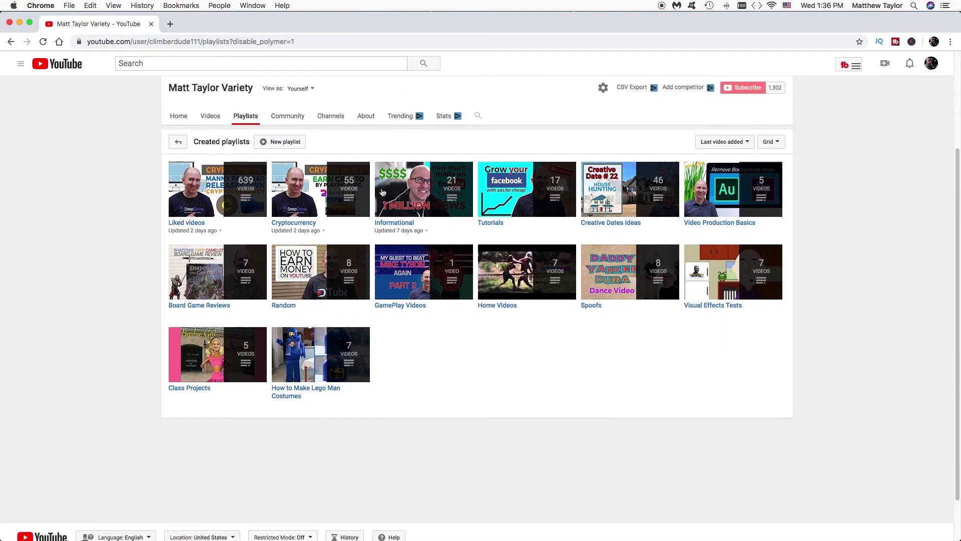
Create a new public playlist titled "Test Playlist".
click(293, 144)
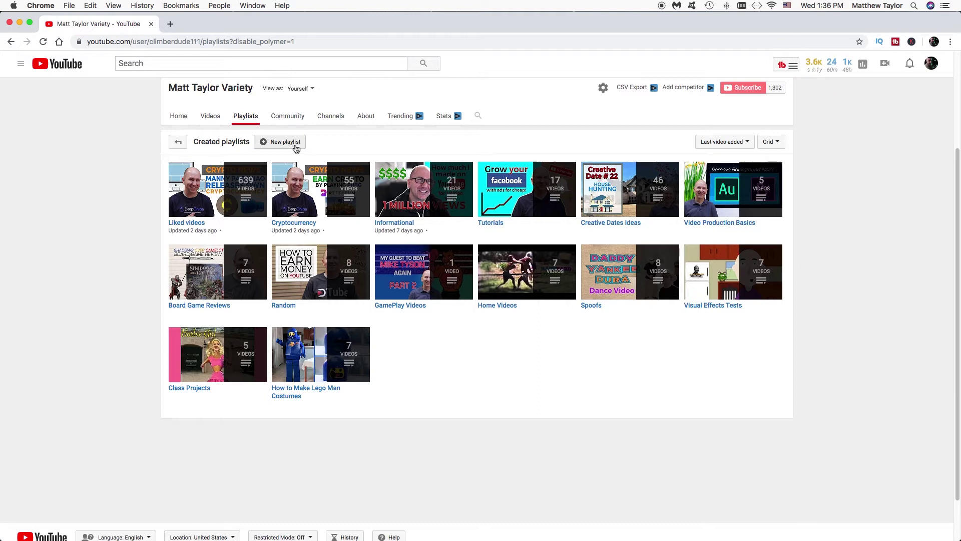
click(295, 146)
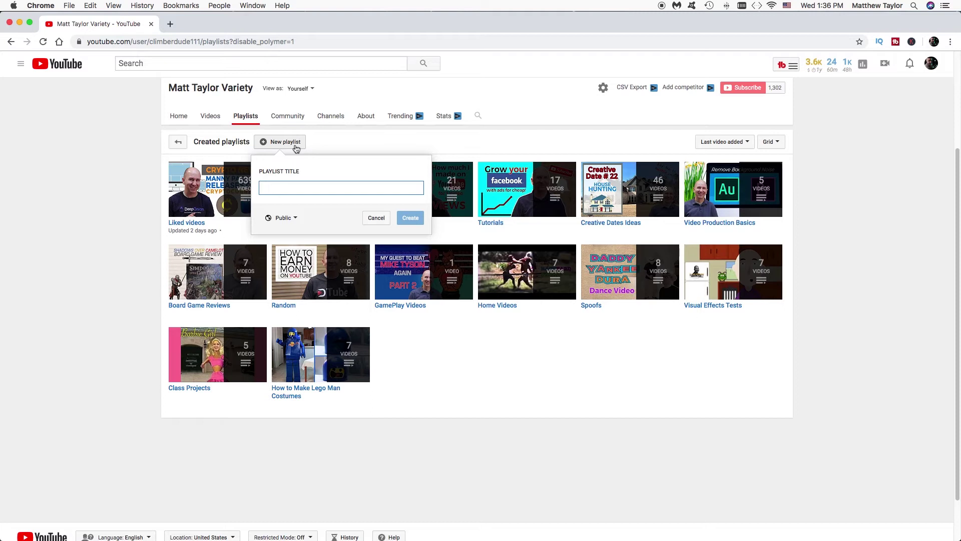
text(Test Playlist)
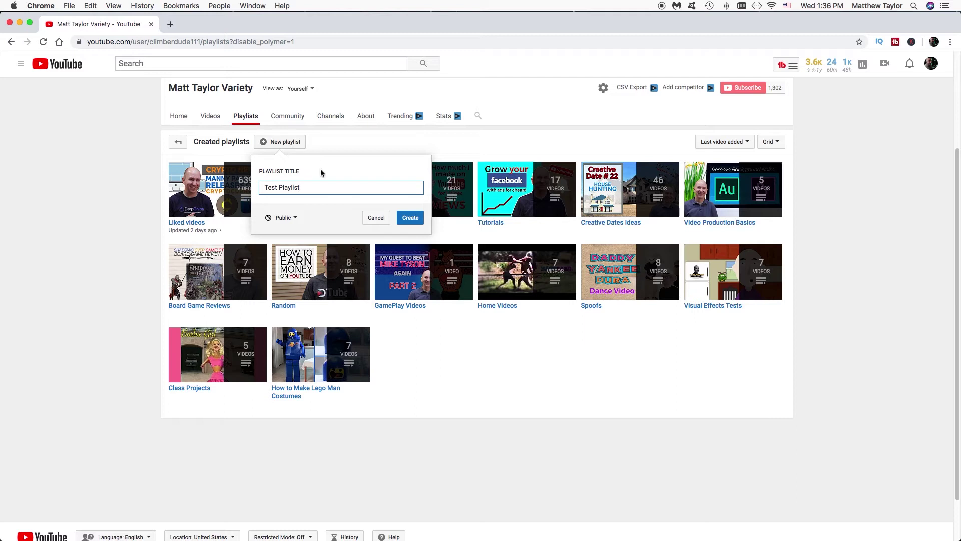
click(295, 220)
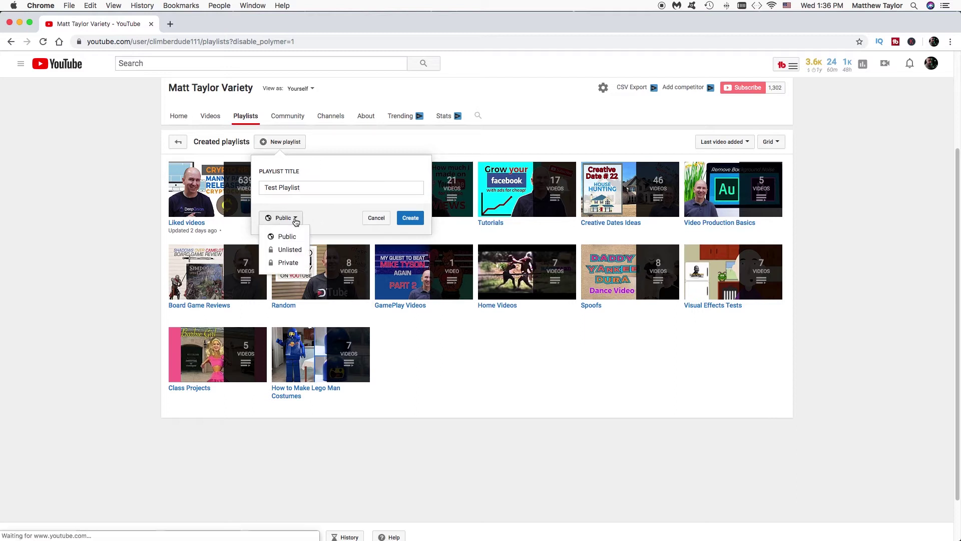
click(320, 213)
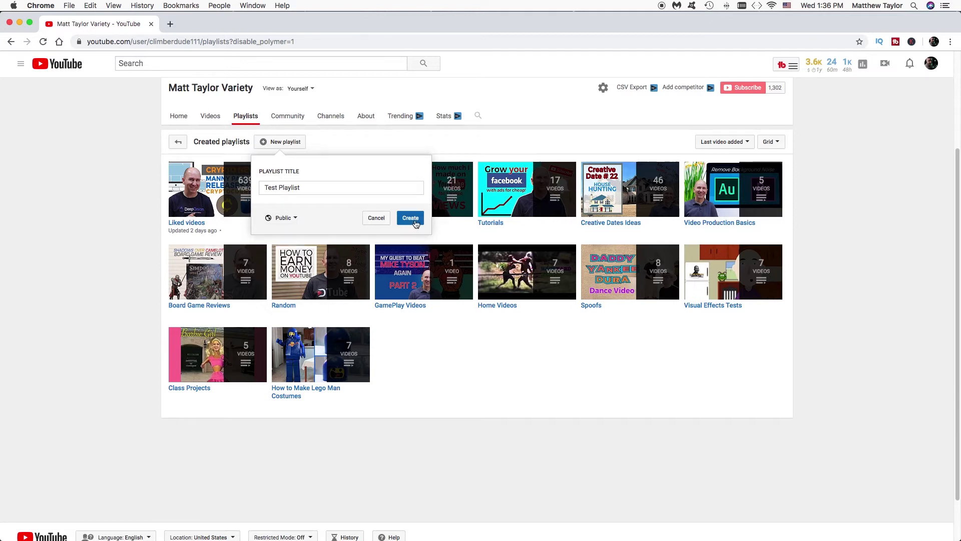
click(415, 222)
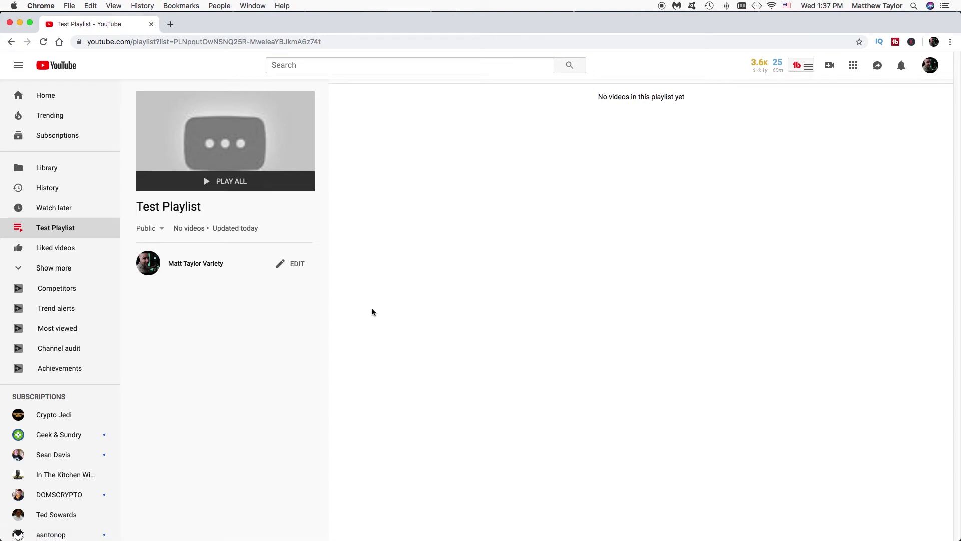
Open Test Playlist for editing and bring up the channel's own uploads as the source for adding videos.
click(297, 265)
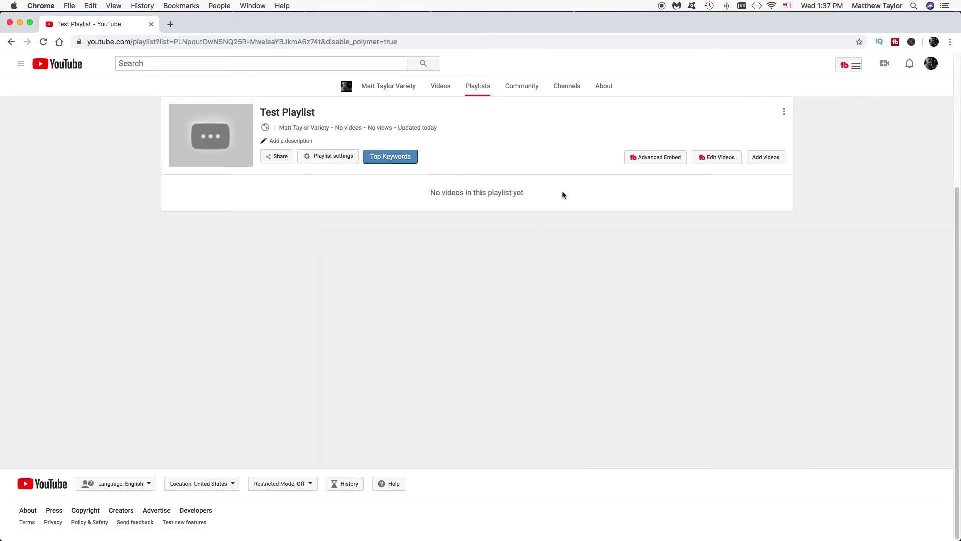
click(765, 158)
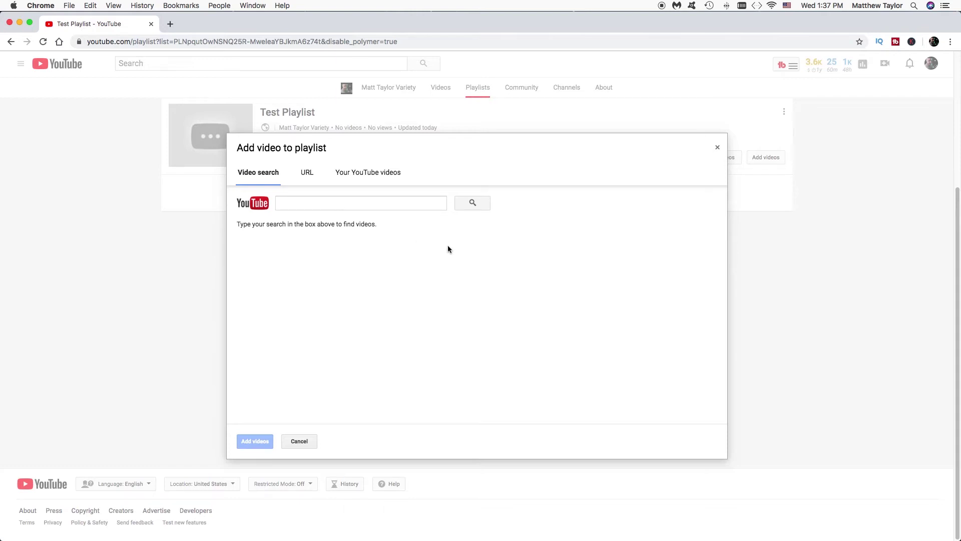
click(373, 175)
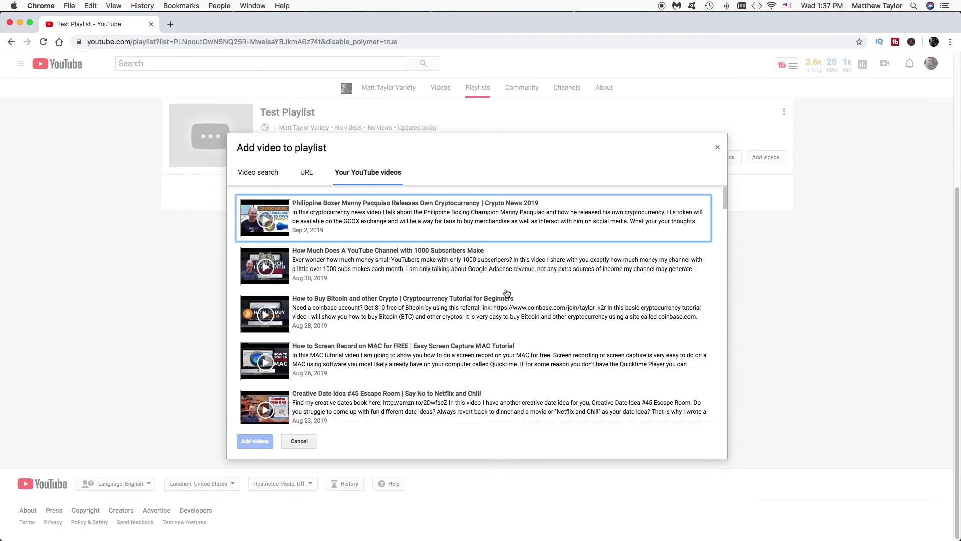
Add the Premiere Pro square video, Amazon Affiliate Marketing, New Zealand crypto salaries, Creative Date Idea #44 and How to Go Live on YouTube videos to the playlist.
scroll(530, 301, down, 2)
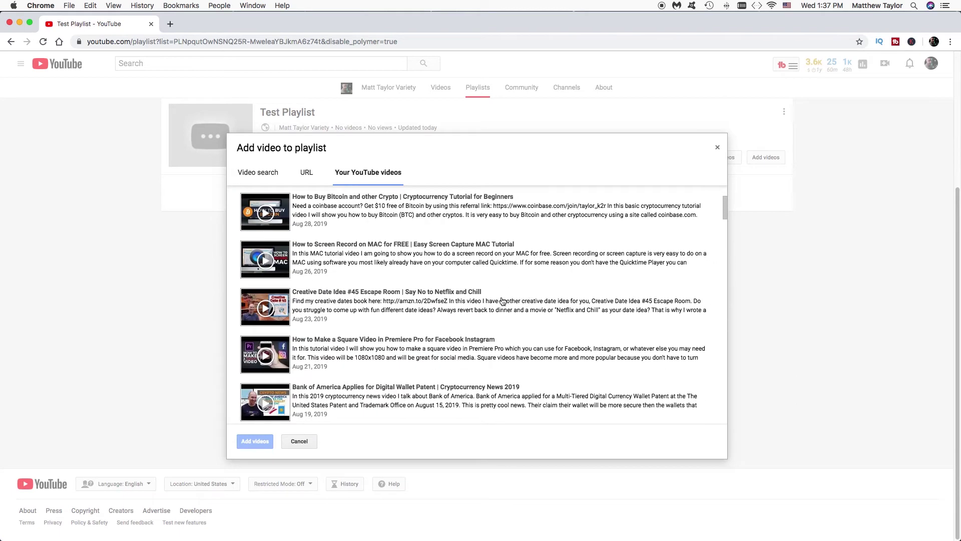
click(373, 342)
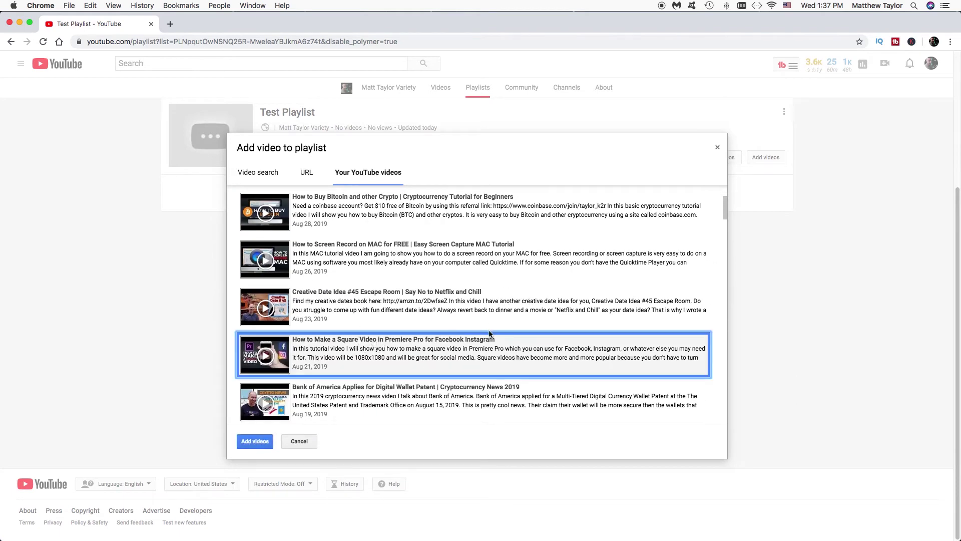
scroll(490, 335, down, 3)
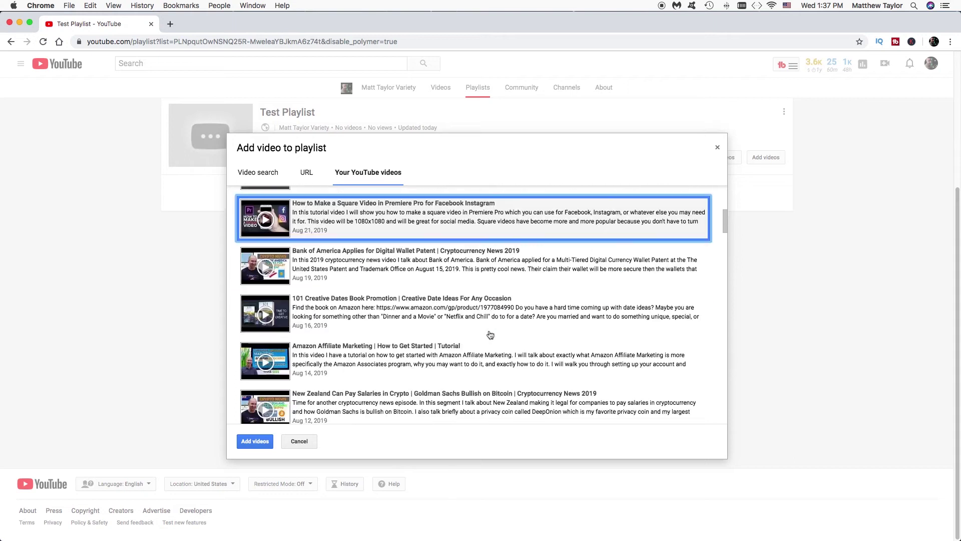
click(357, 351)
scroll(501, 342, down, 1)
click(400, 360)
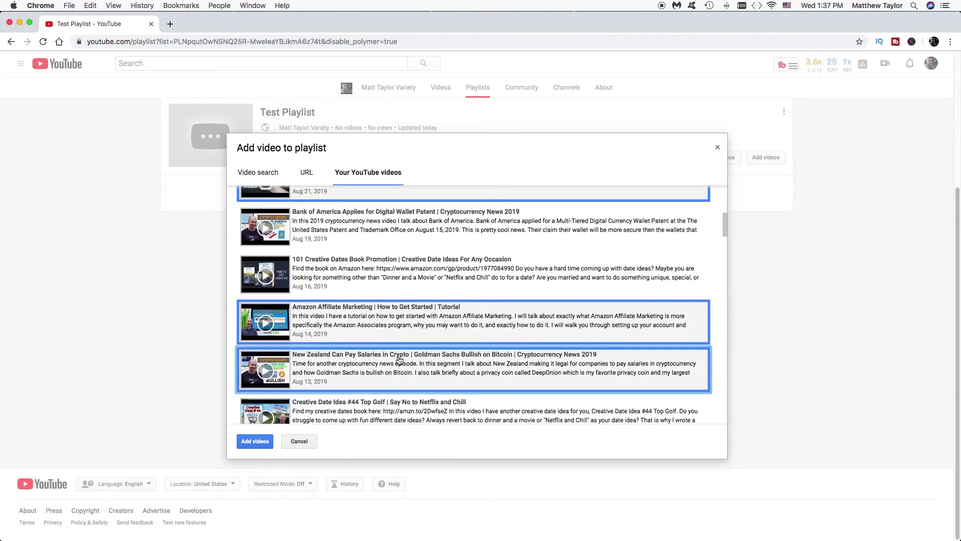
scroll(402, 360, down, 2)
click(381, 367)
scroll(438, 362, down, 2)
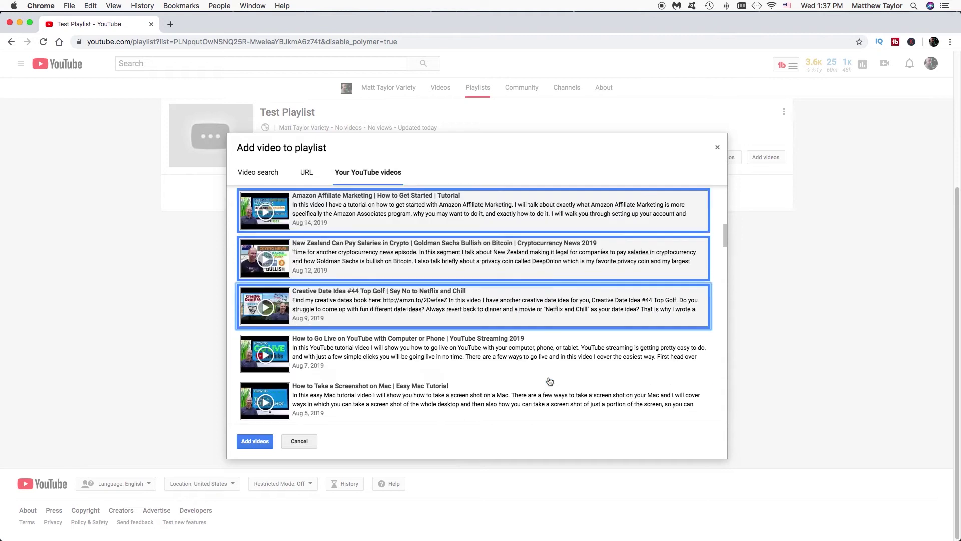
click(441, 359)
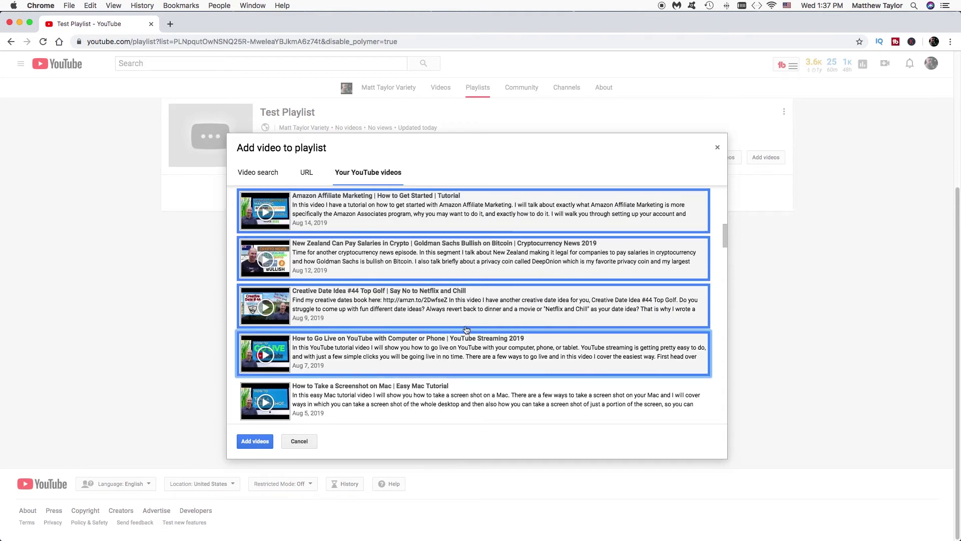
click(253, 443)
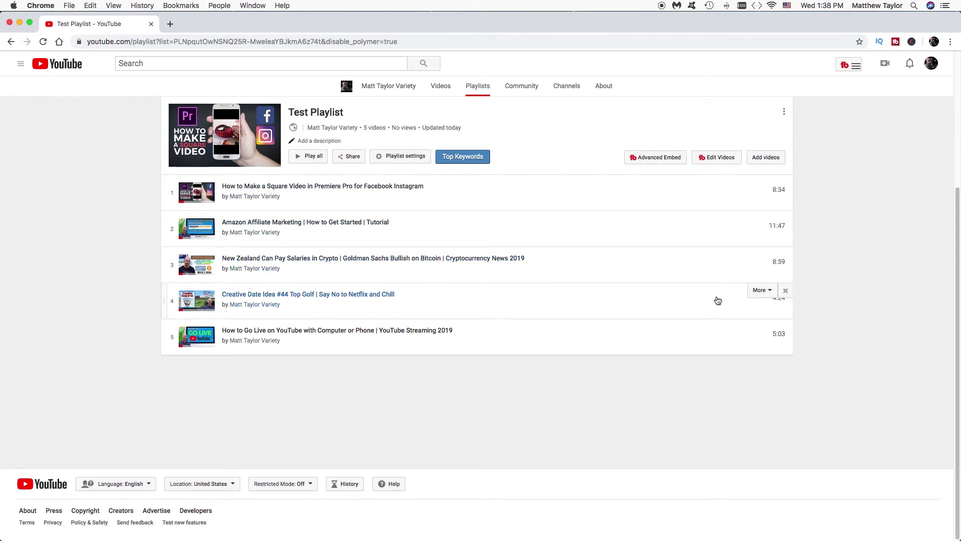
Move the Creative Date Idea #44 video to the top of the playlist and the Premiere Pro square video to the bottom.
click(758, 296)
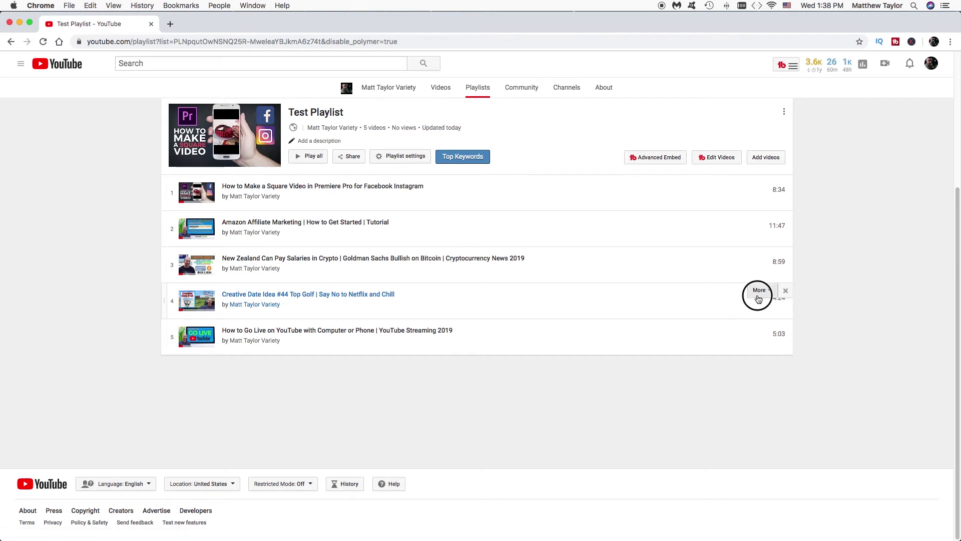
click(765, 312)
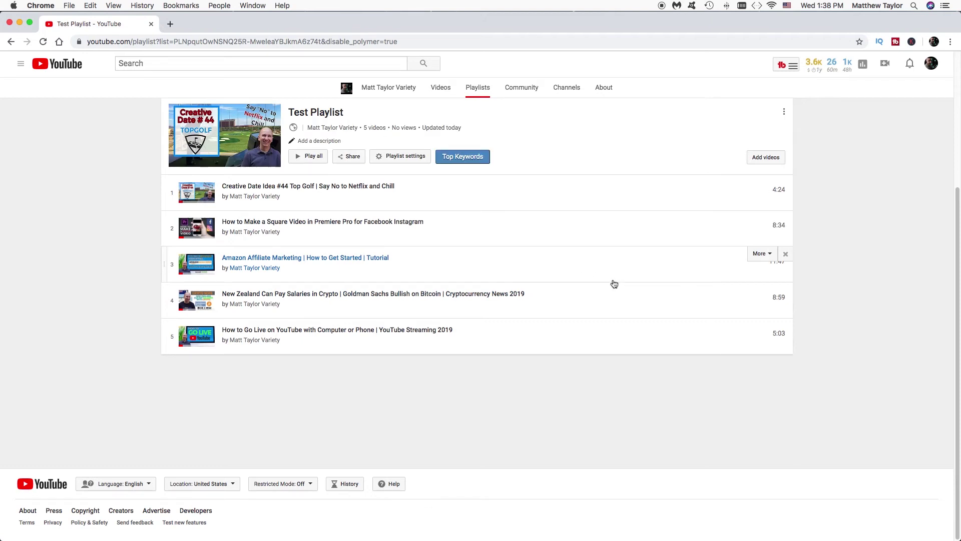
click(767, 223)
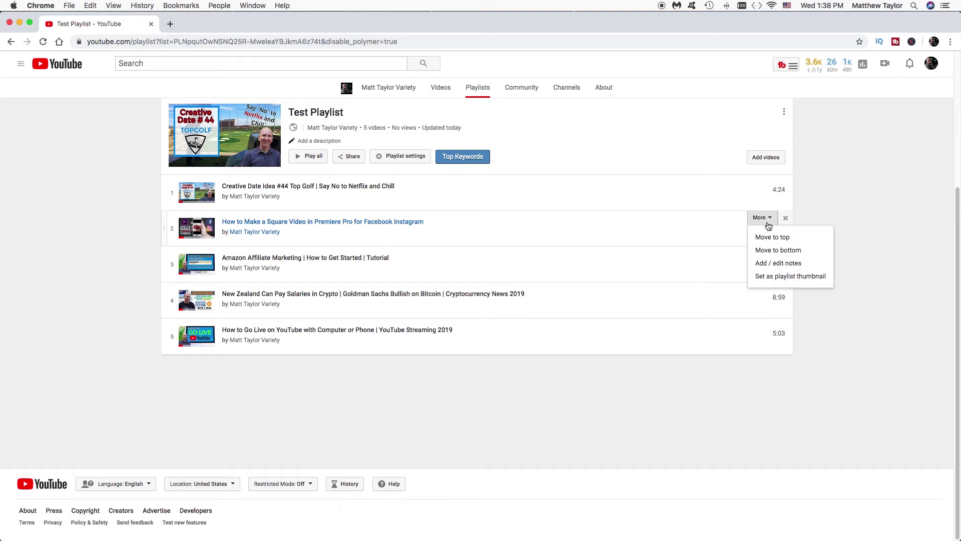
click(769, 252)
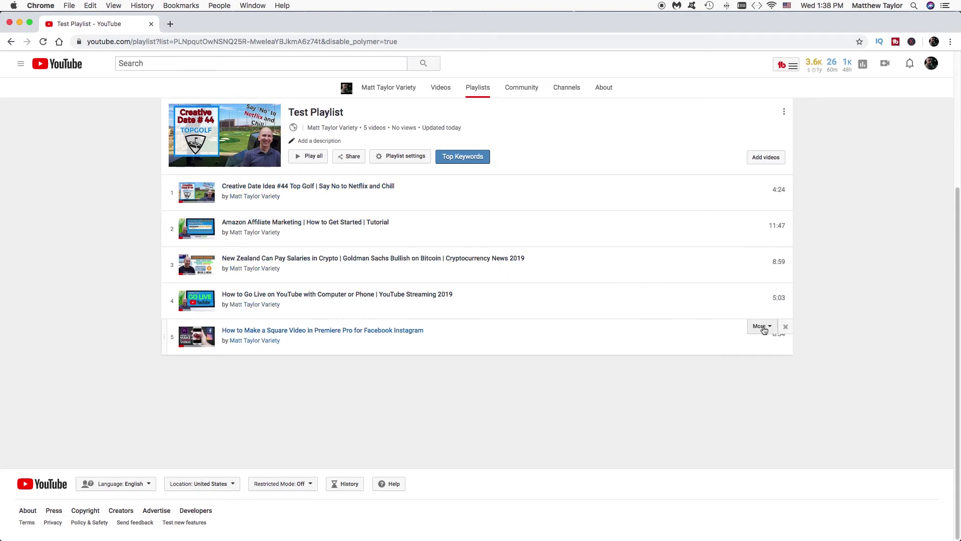
Set the Premiere Pro square video as the playlist thumbnail.
click(762, 328)
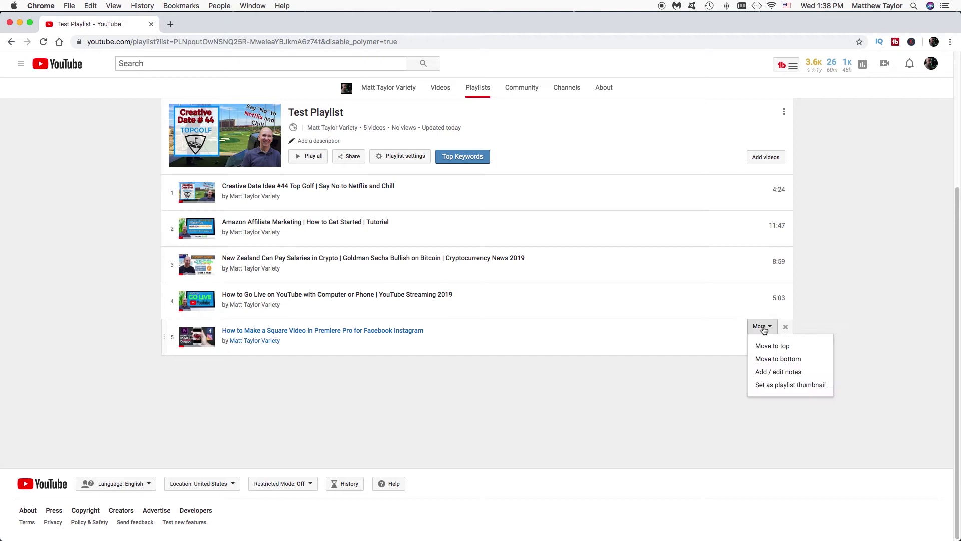
click(786, 386)
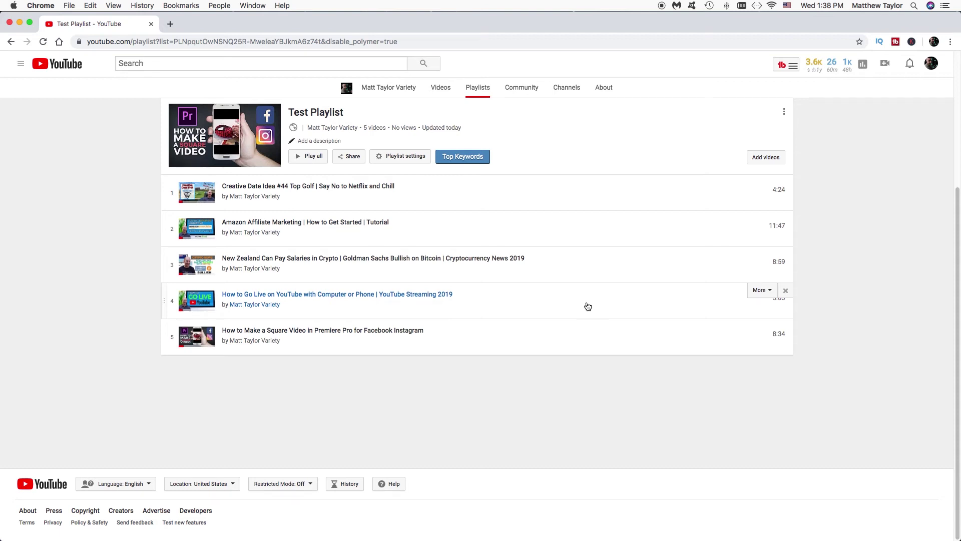
Check the channel's created playlists for Test Playlist, and return to the channel home page.
click(409, 93)
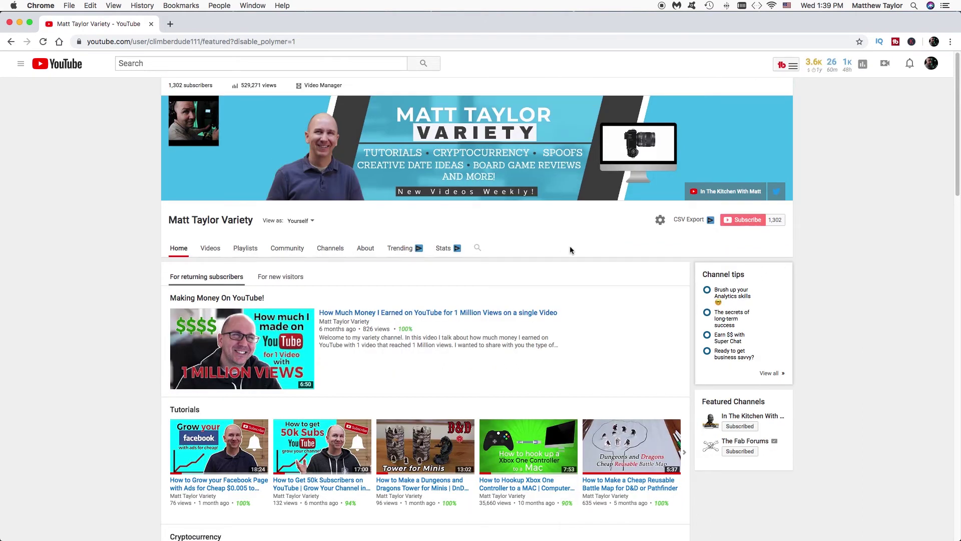
click(246, 251)
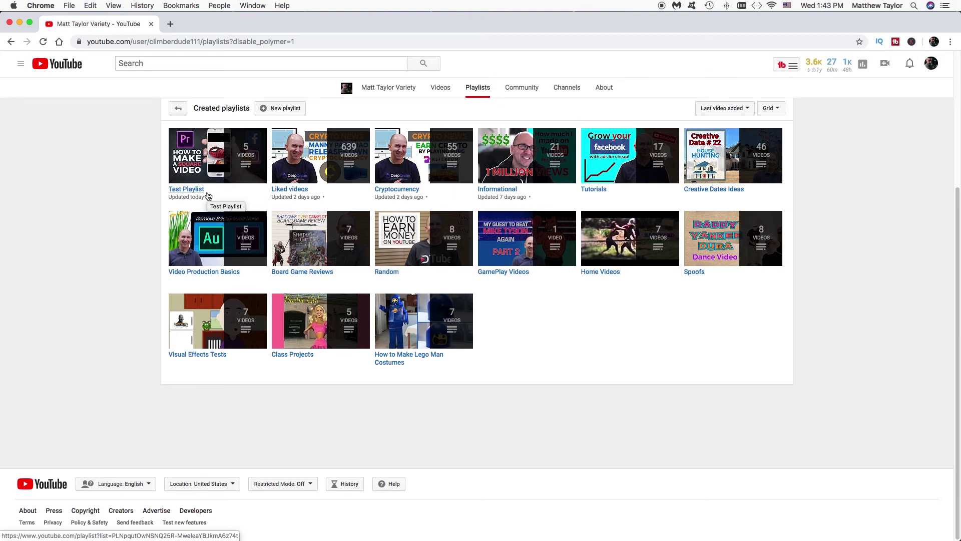
click(180, 113)
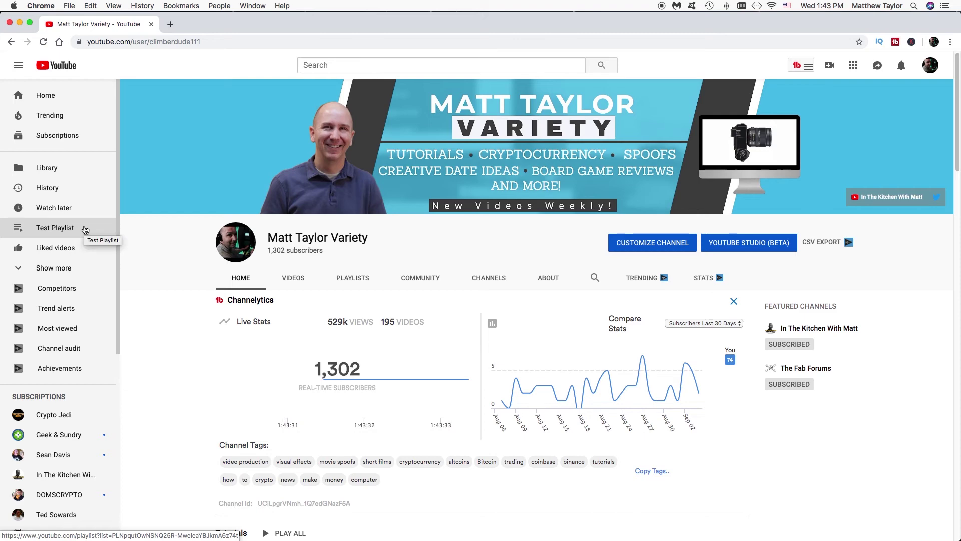
Review the playlist sections shown on the channel home page down to Class Projects.
scroll(169, 341, down, 6)
scroll(168, 343, down, 3)
scroll(168, 343, down, 10)
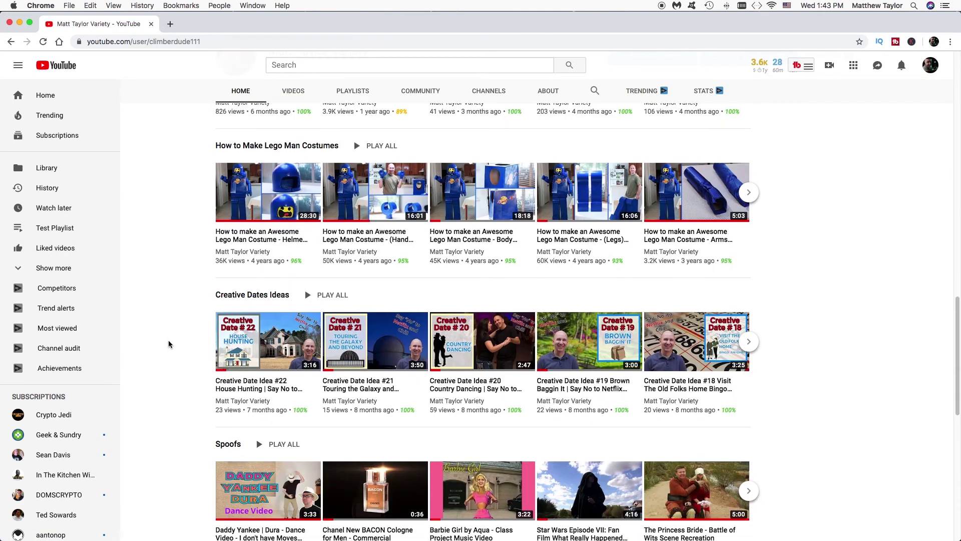
scroll(168, 343, down, 5)
scroll(168, 343, up, 4)
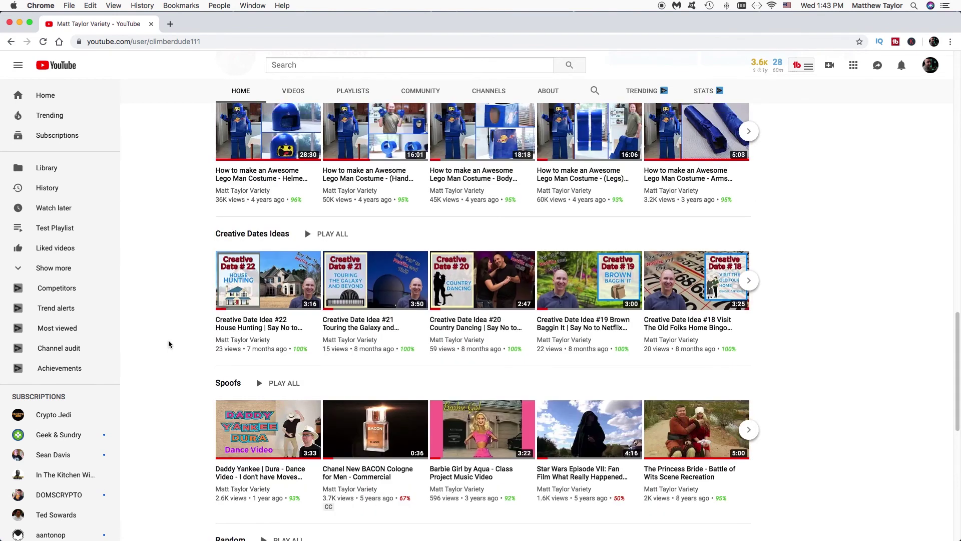
scroll(168, 344, down, 9)
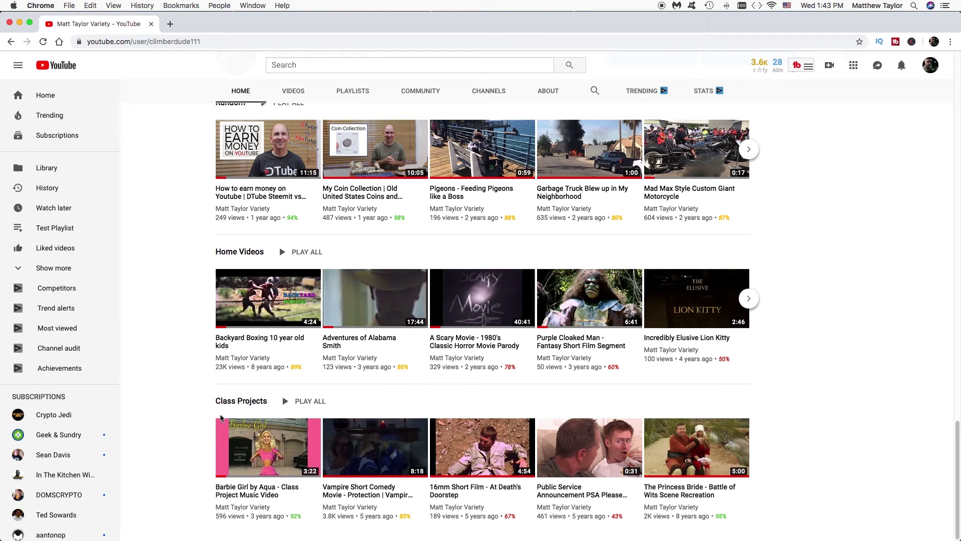
scroll(191, 408, up, 20)
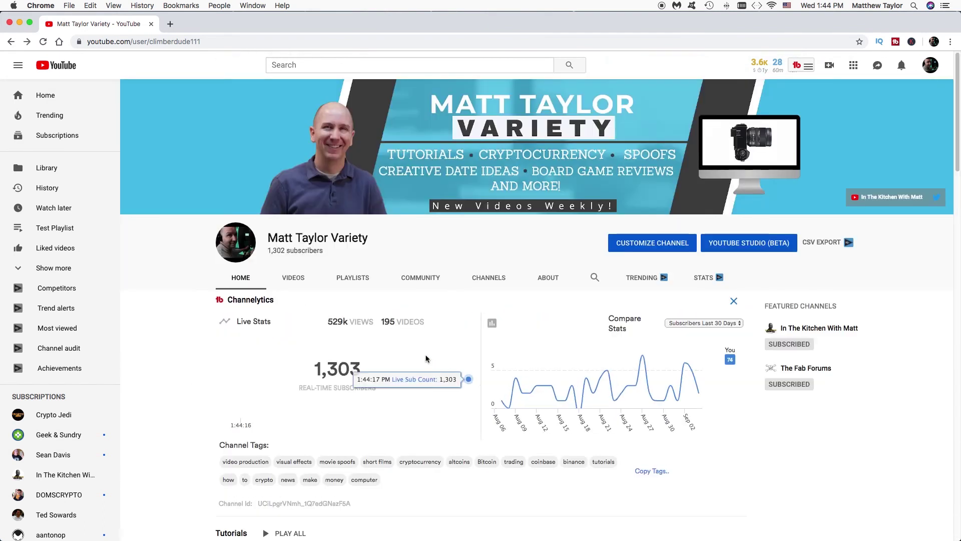
Open the channel page for customization and go to the Class Projects section at the end of the page.
click(634, 248)
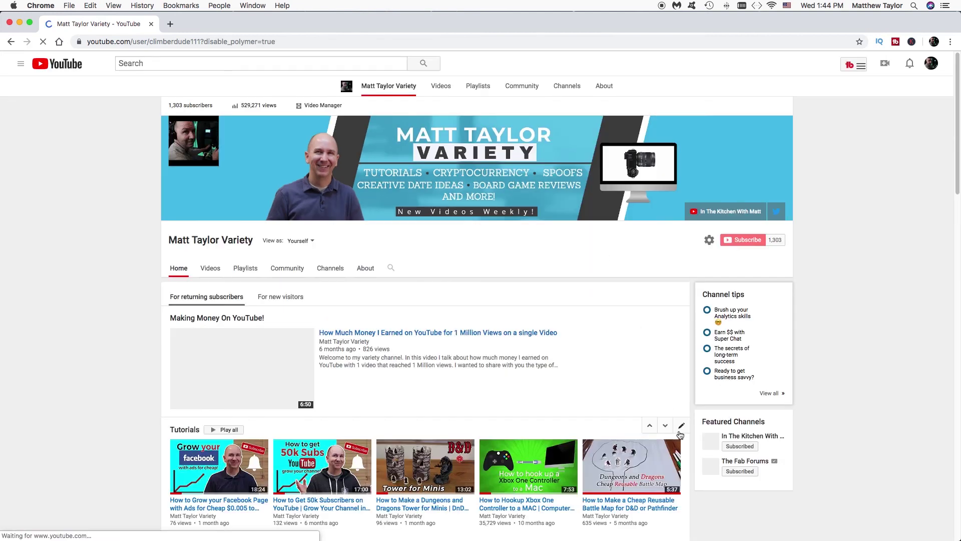
scroll(603, 376, down, 5)
scroll(603, 376, down, 6)
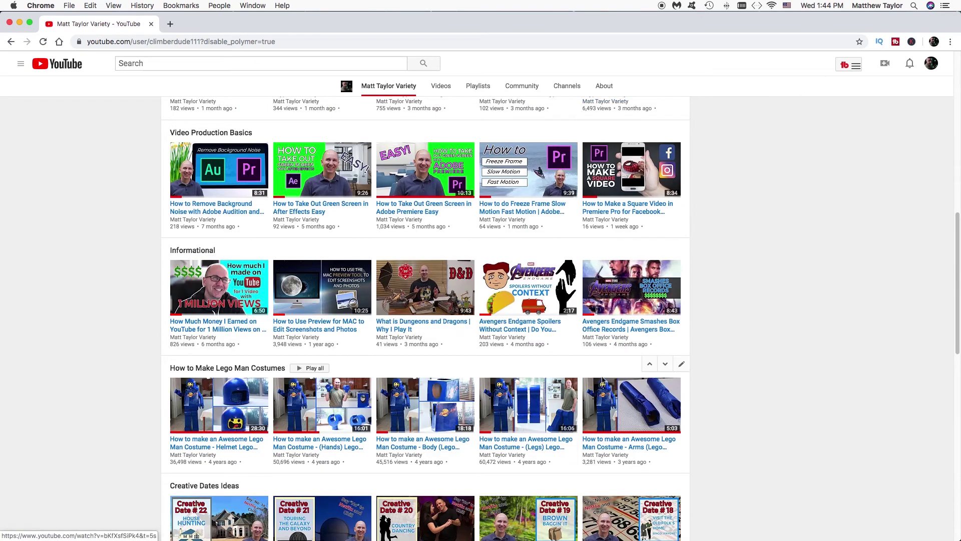
scroll(603, 381, down, 2)
scroll(603, 380, down, 3)
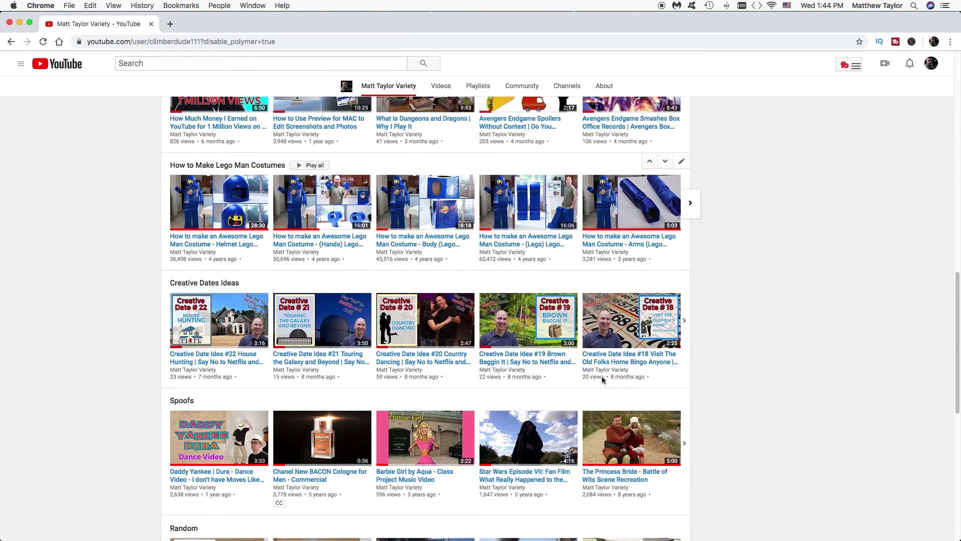
scroll(602, 376, down, 6)
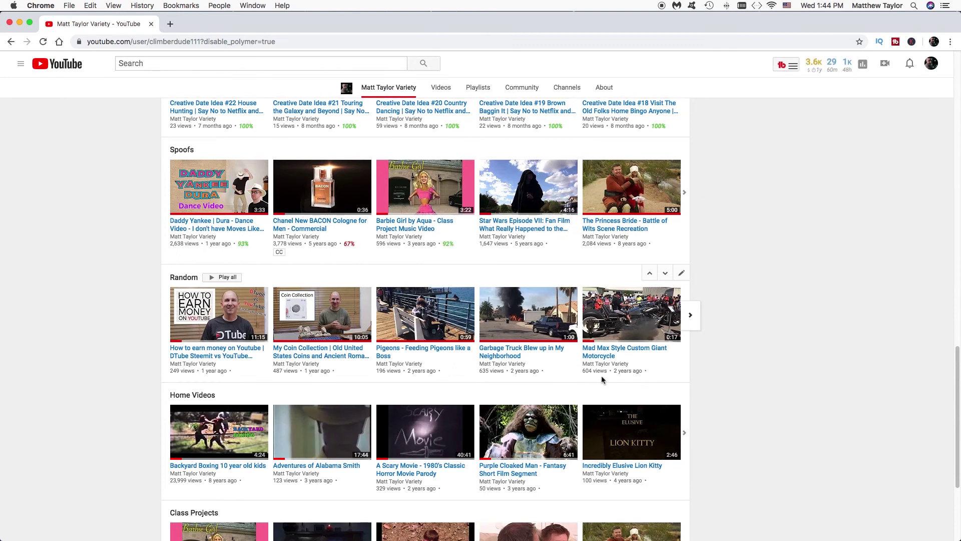
scroll(602, 379, down, 4)
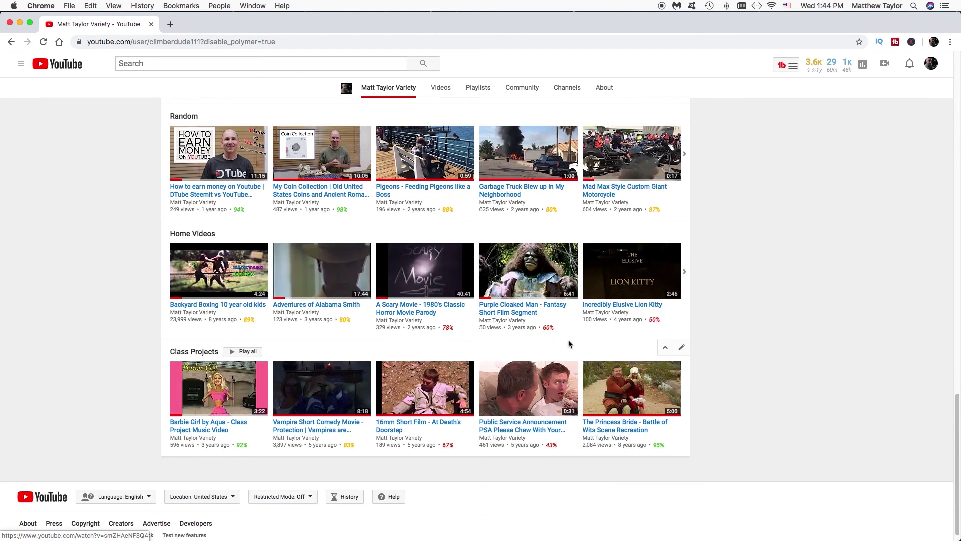
Change the playlist shown in the Class Projects section to Test Playlist and save the section.
click(682, 349)
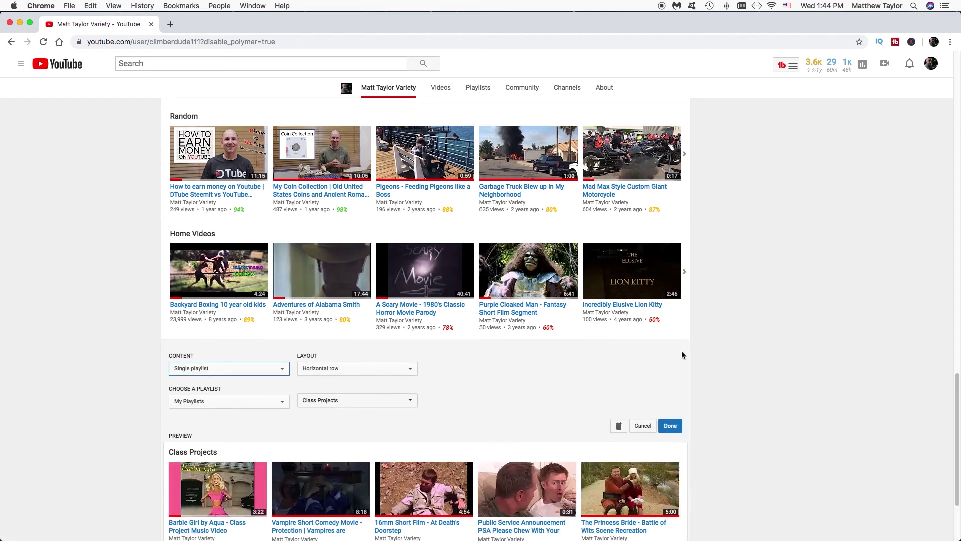
scroll(606, 372, down, 1)
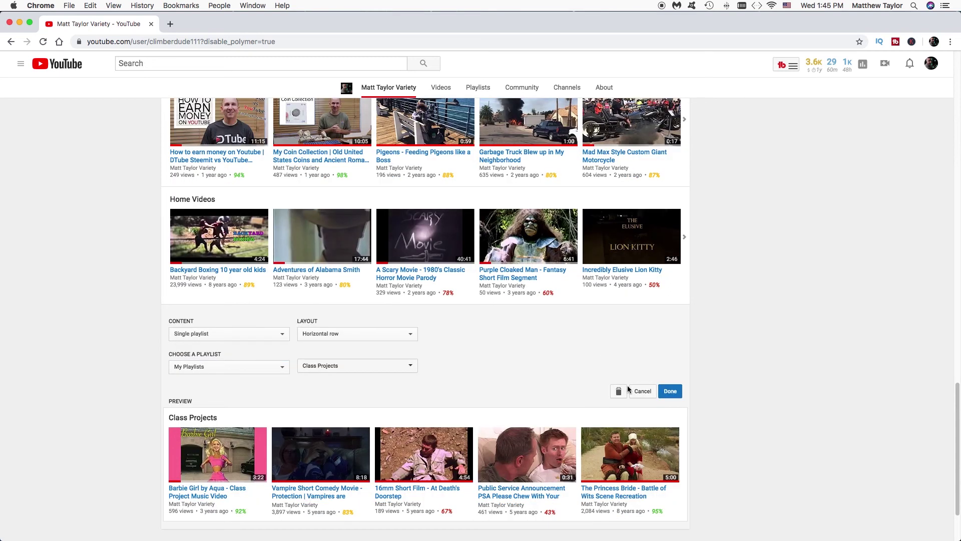
click(410, 368)
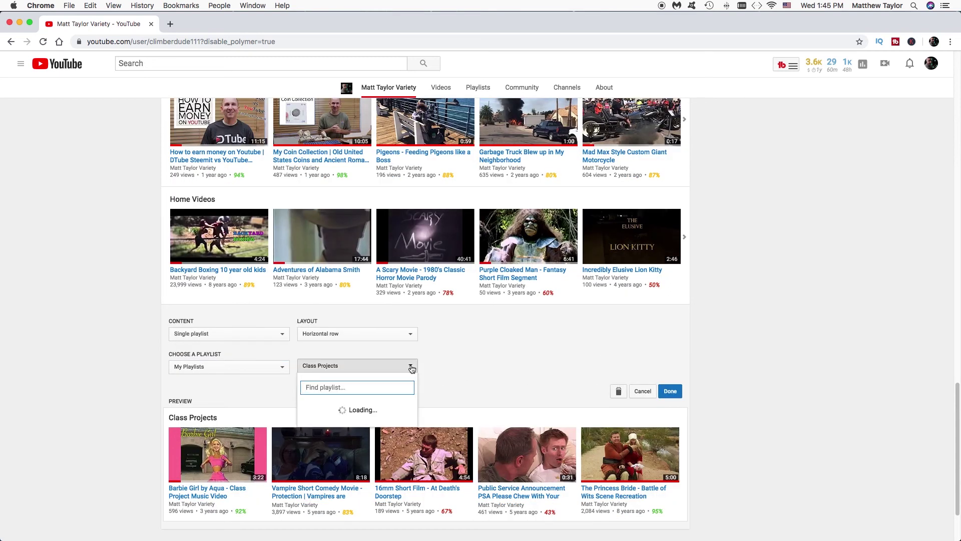
scroll(382, 416, down, 3)
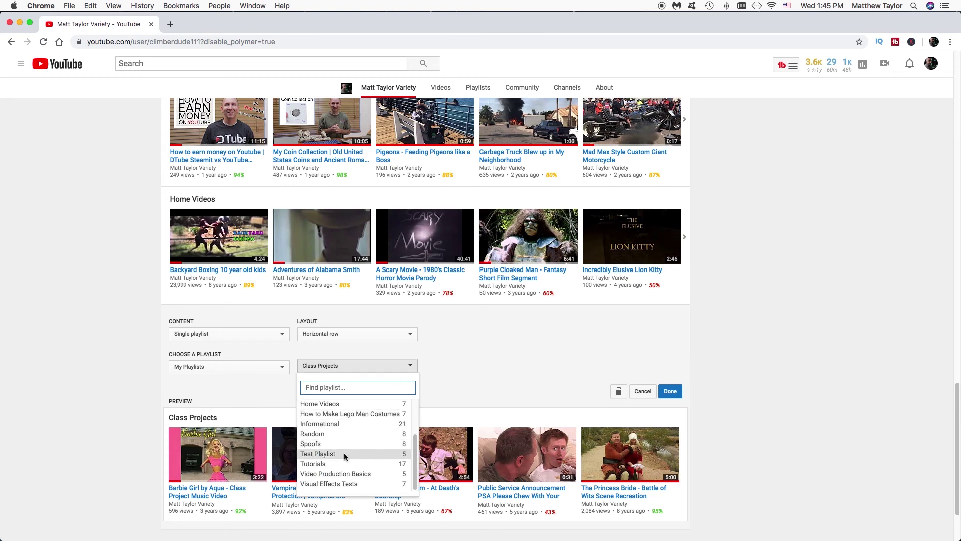
click(324, 454)
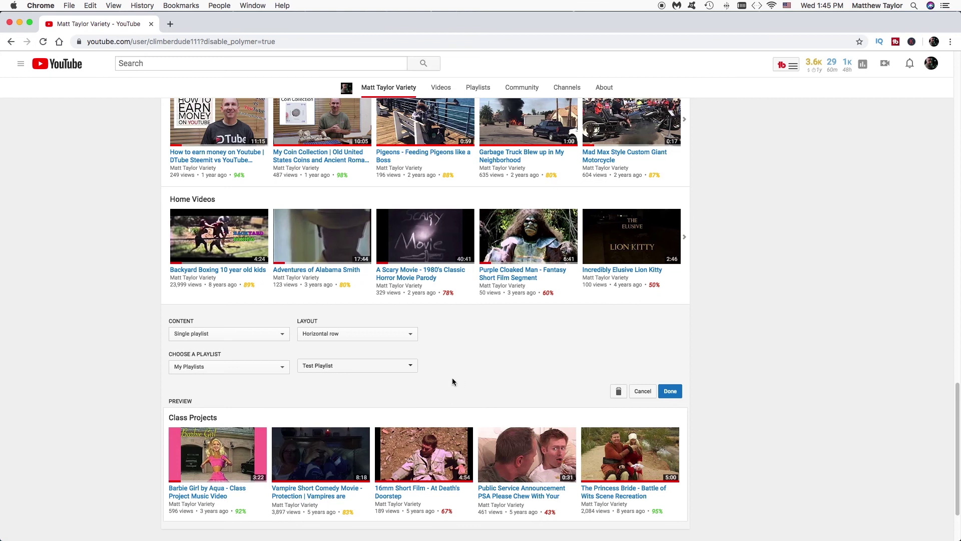
click(670, 391)
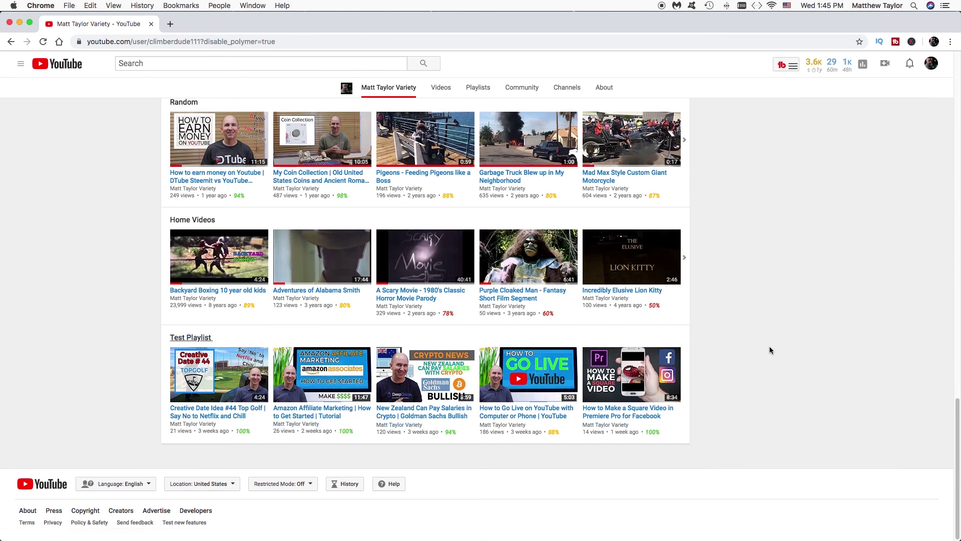
Move the Test Playlist section up through the channel home page until it sits directly above the Tutorials section.
mouse_move(665, 339)
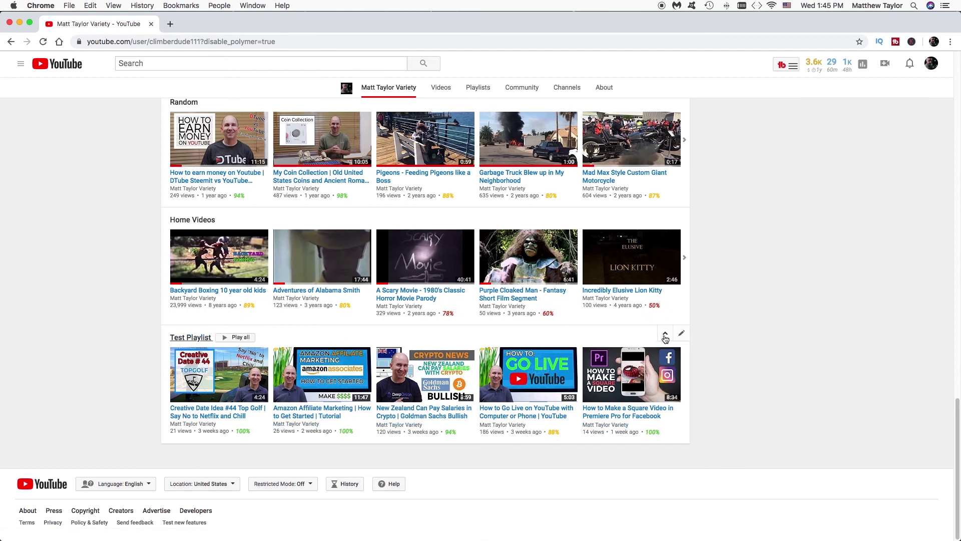
click(666, 336)
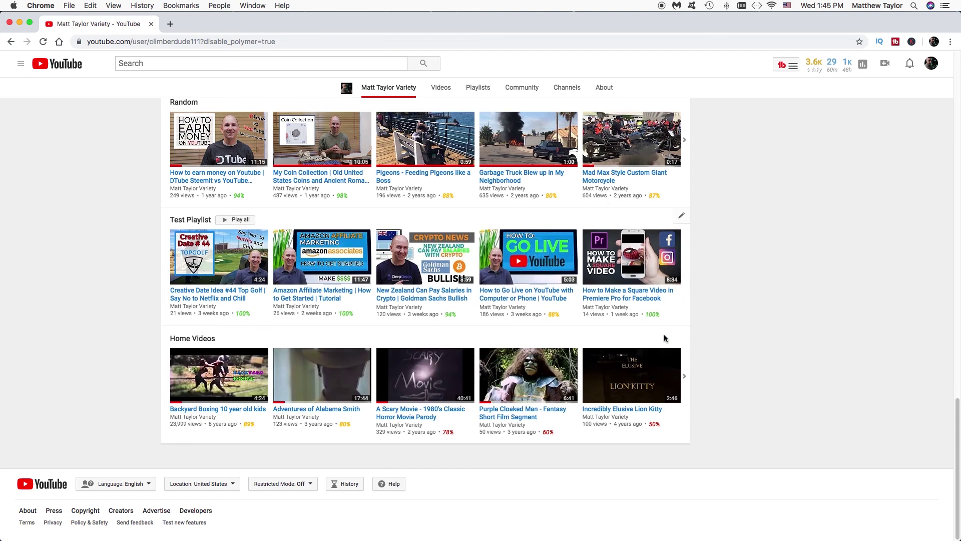
scroll(712, 356, up, 1)
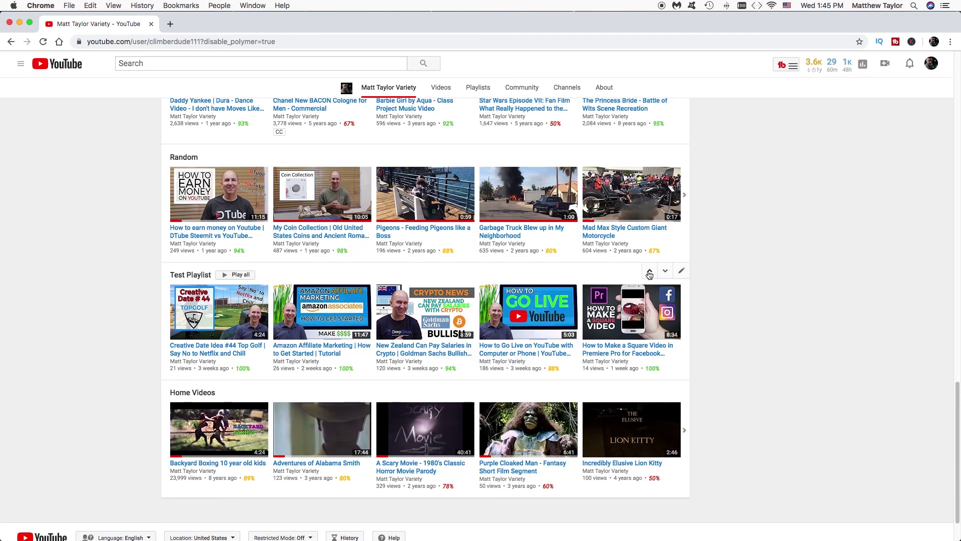
click(650, 273)
scroll(735, 367, up, 3)
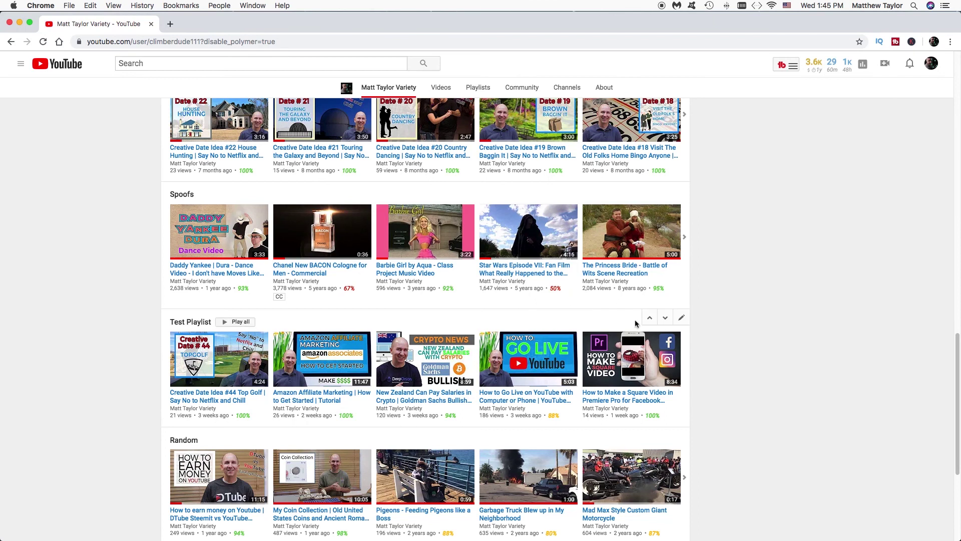
click(648, 320)
scroll(728, 380, up, 3)
click(650, 367)
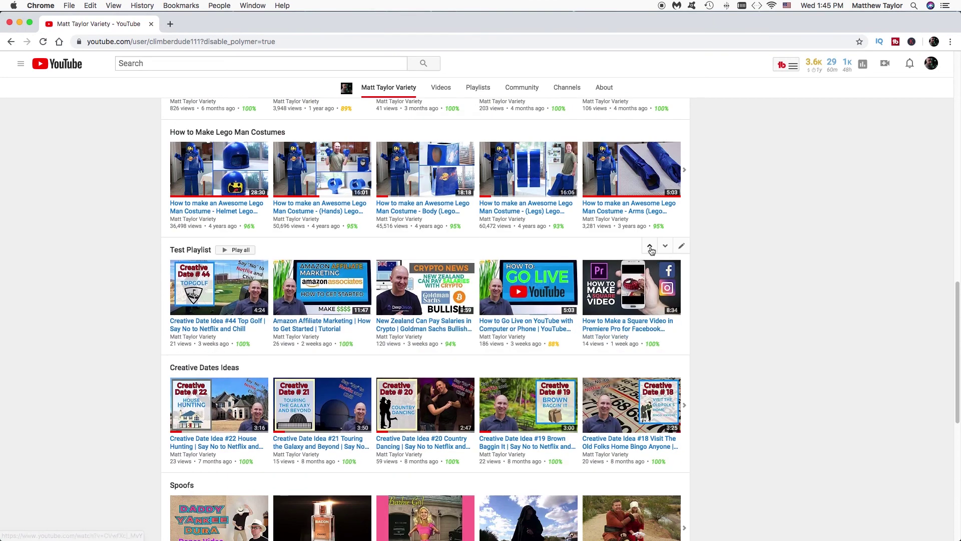
click(650, 248)
scroll(781, 401, up, 5)
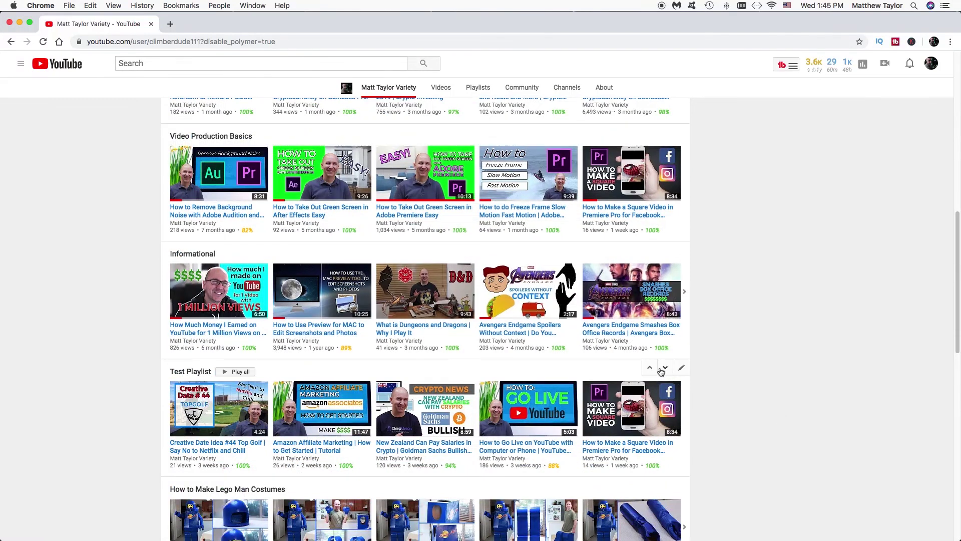
click(651, 368)
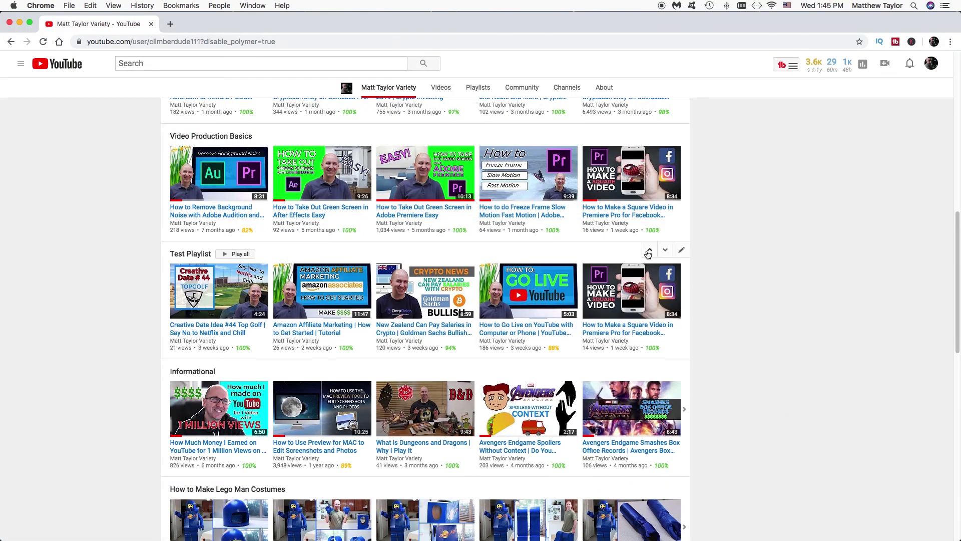
click(650, 249)
scroll(756, 300, up, 3)
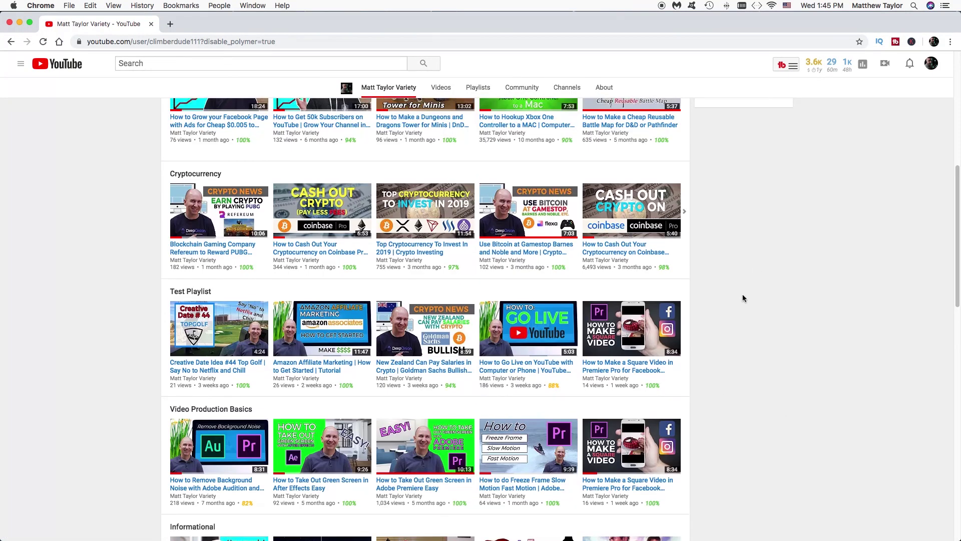
click(650, 304)
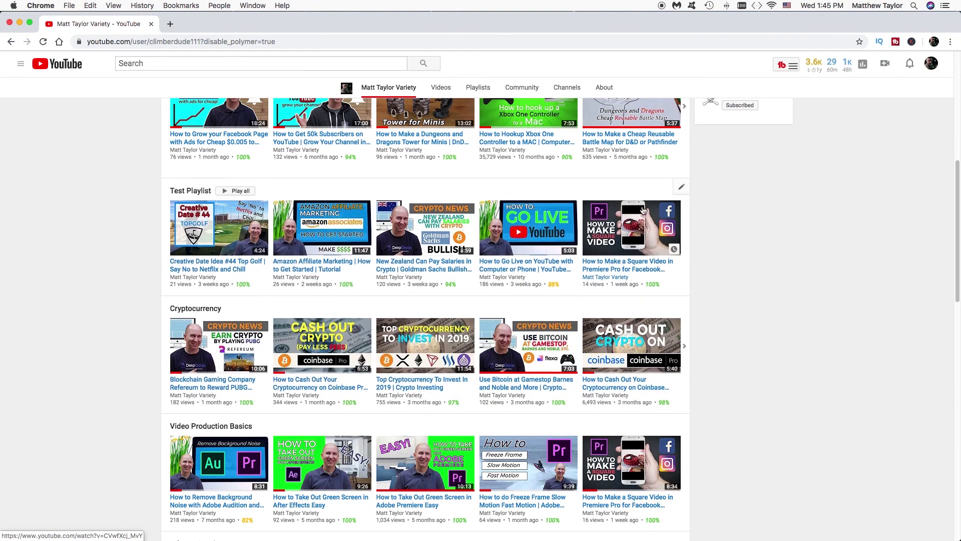
click(648, 189)
scroll(752, 330, up, 5)
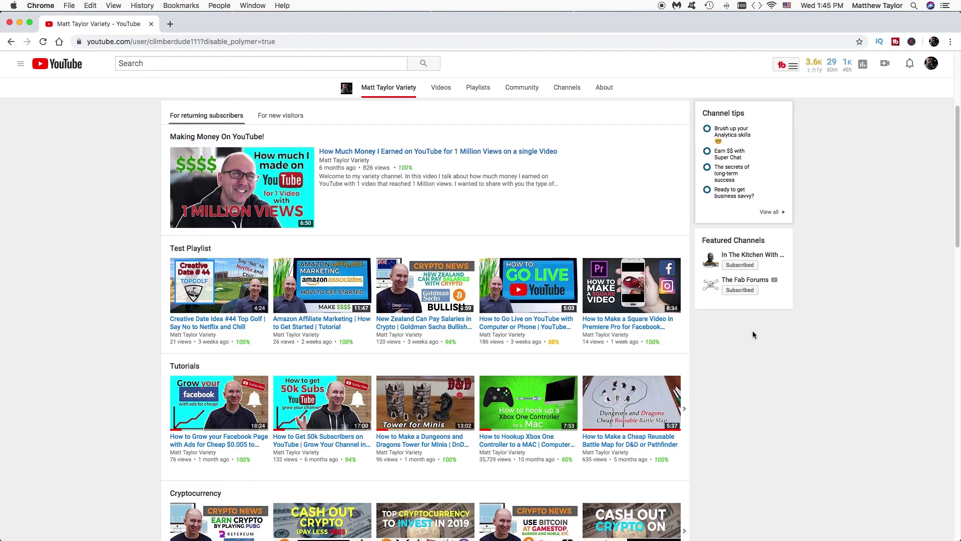